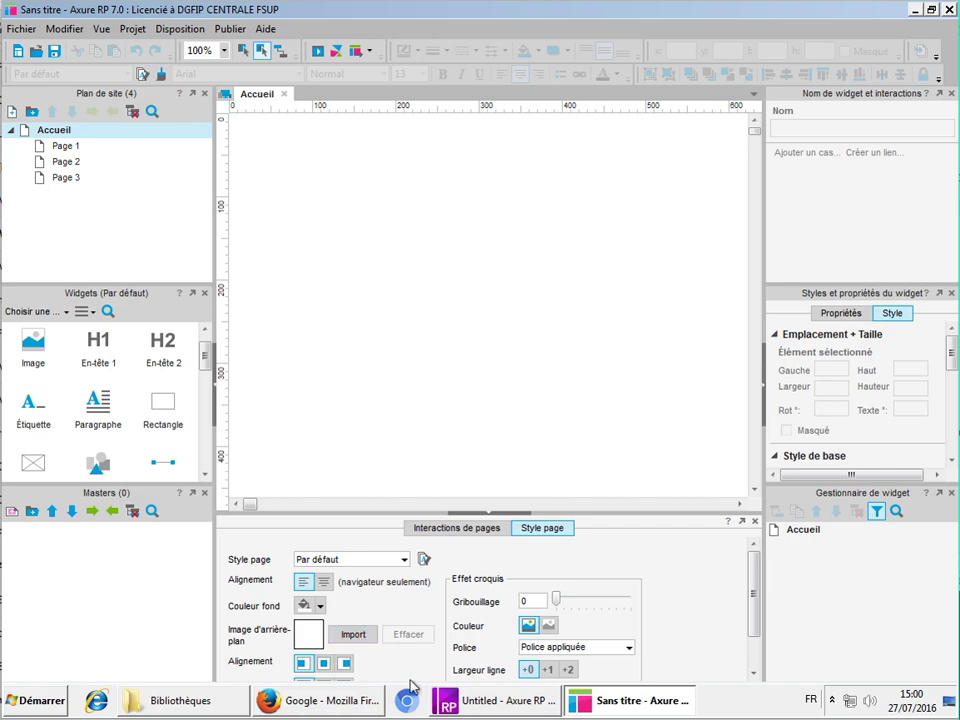
# Alternate between the Axure RP 8 and Axure RP 7 windows to compare their pane layouts and toolbars
pyautogui.click(497, 707)
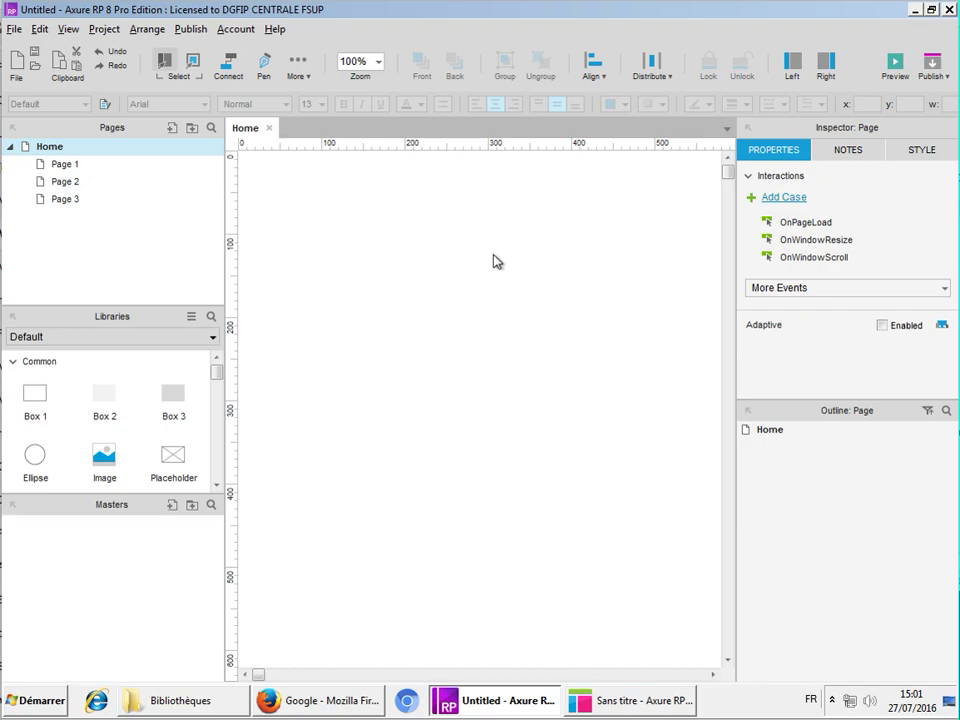
pyautogui.hotkey('alt', 'Tab')
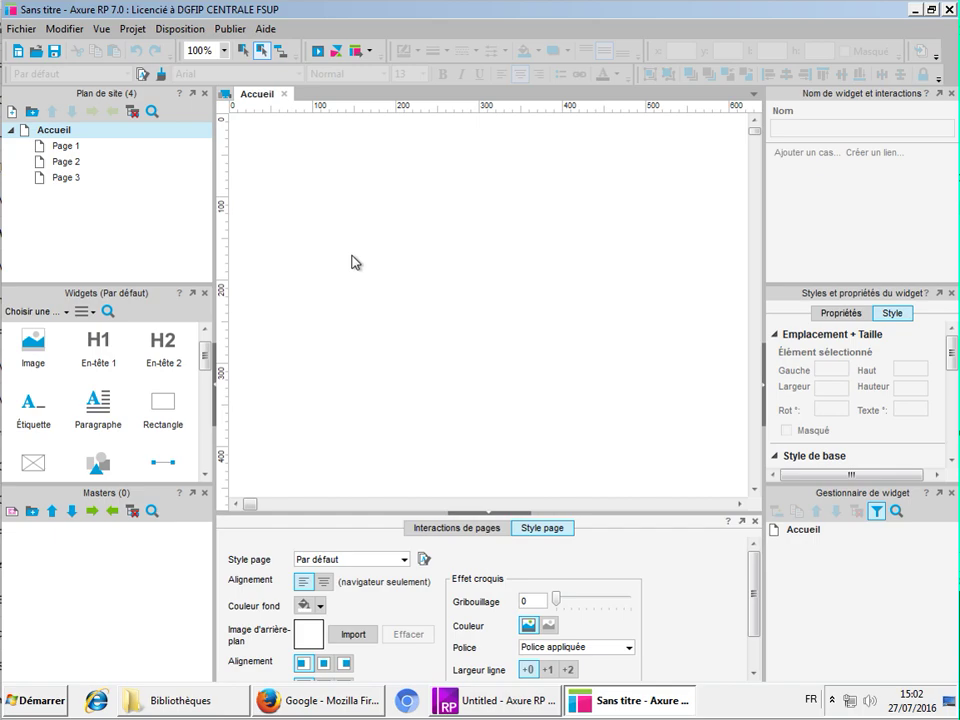
pyautogui.hotkey('alt', 'Tab')
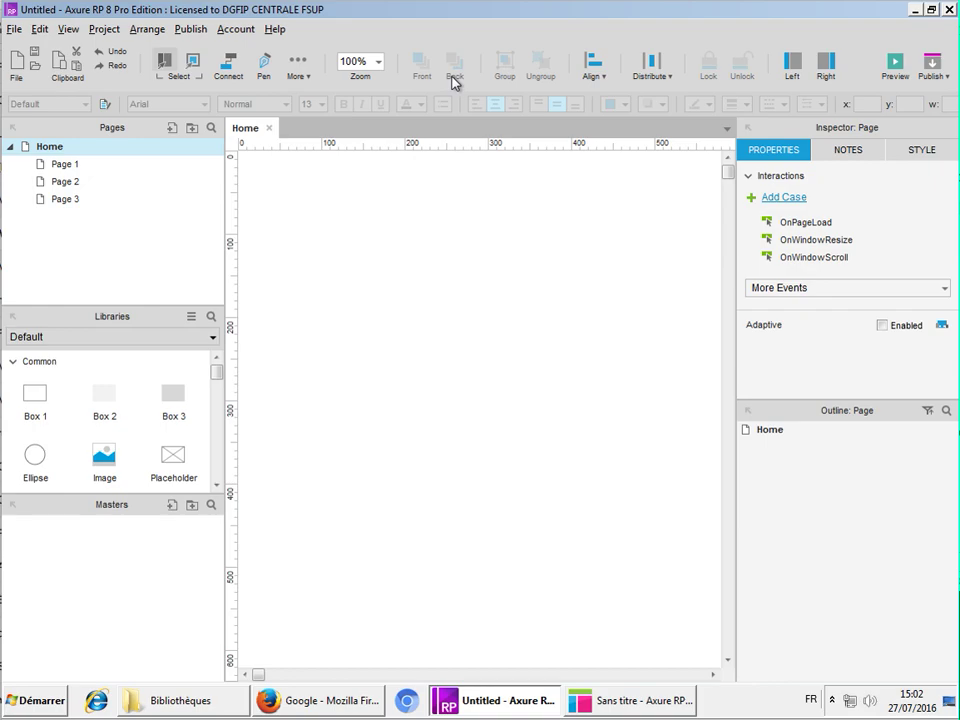
pyautogui.hotkey('alt', 'Tab')
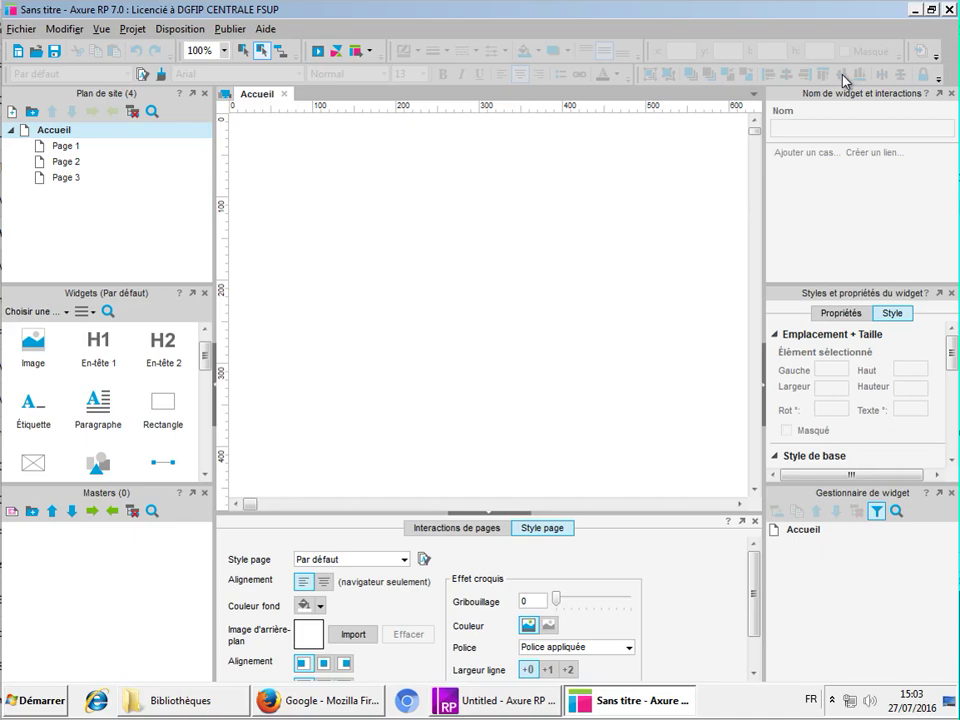
# Switch to Axure RP 8, look through the Align and Distribute options and dismiss the Windows activation notice
pyautogui.hotkey('alt', 'Tab')
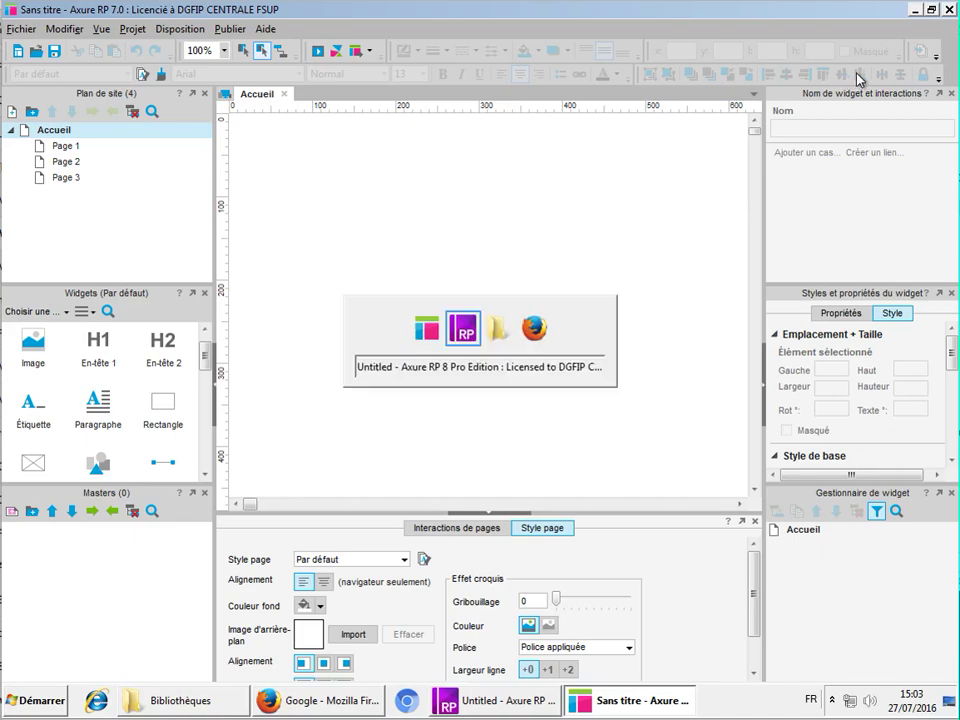
pyautogui.click(598, 74)
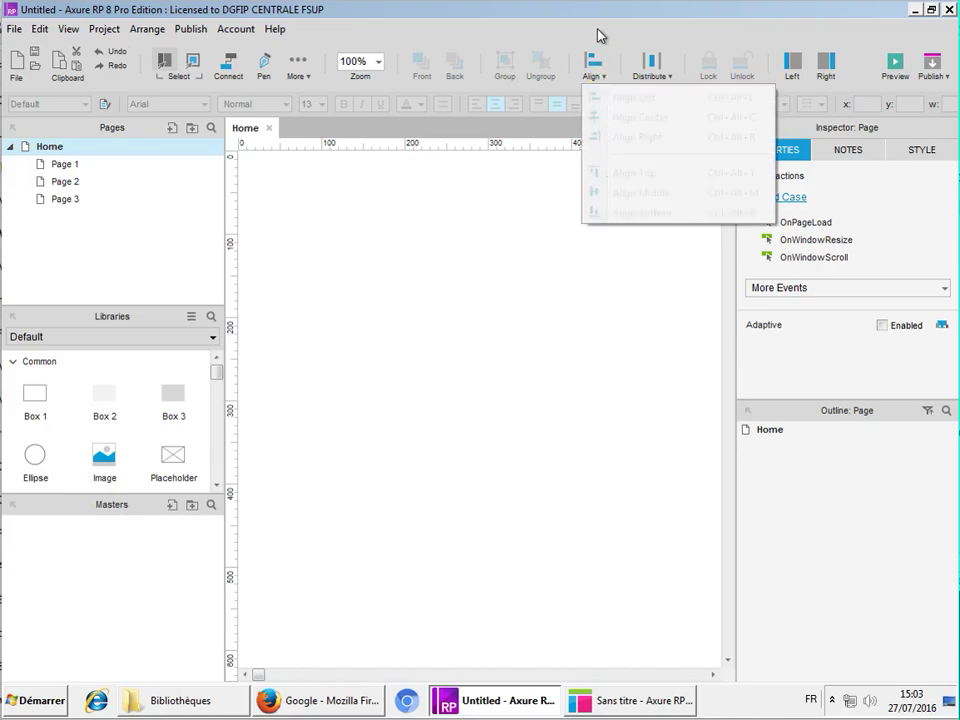
pyautogui.click(669, 75)
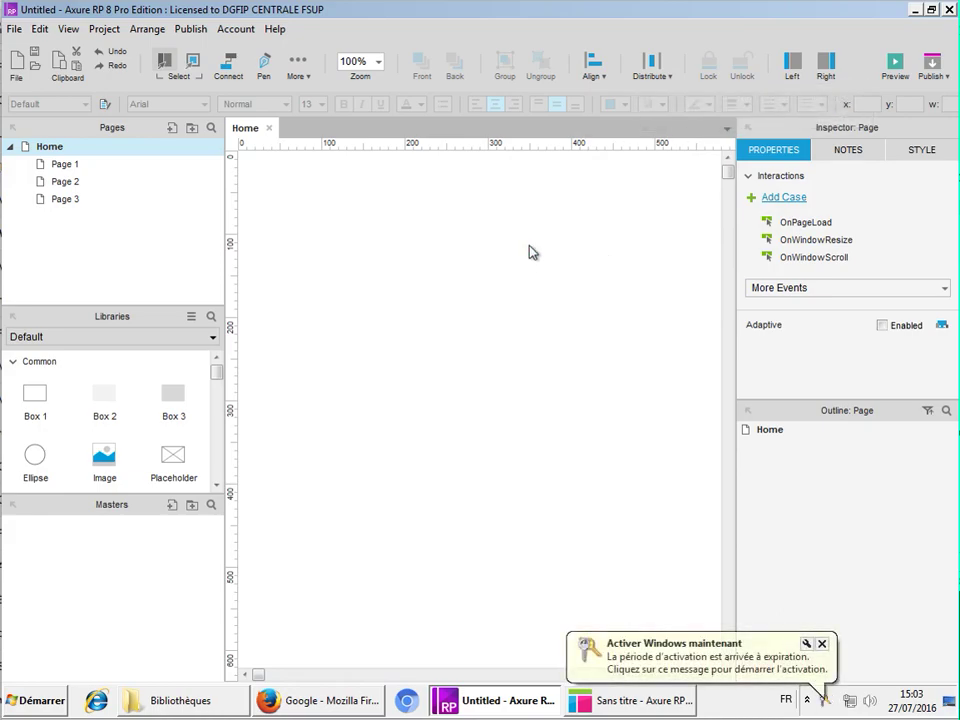
pyautogui.click(821, 643)
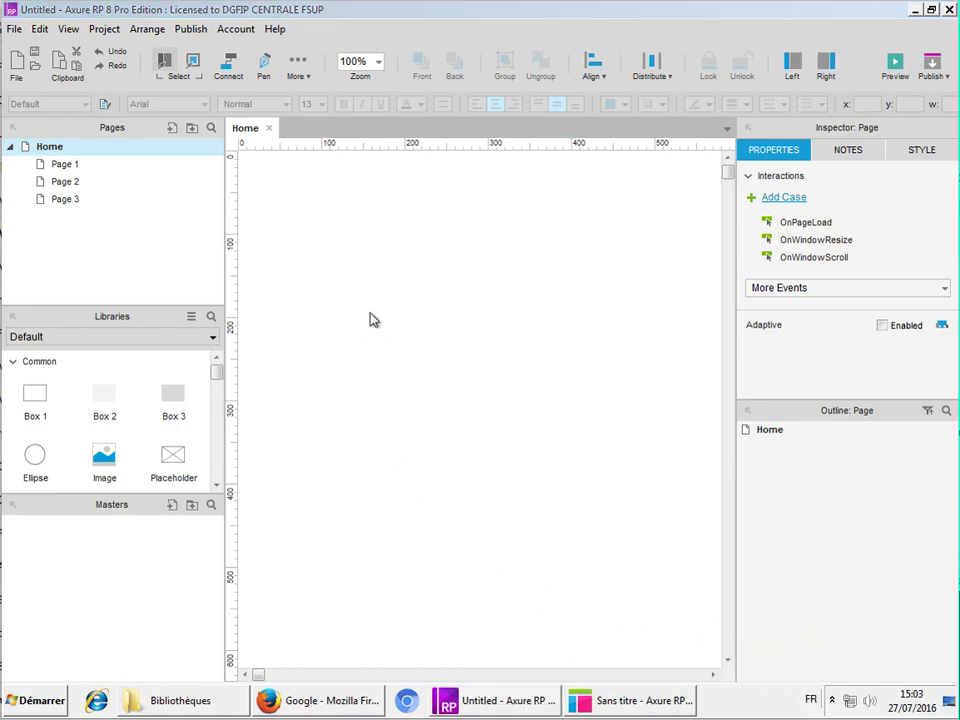
# Switch to Axure RP 7 and display the page interactions of the Accueil page
pyautogui.hotkey('alt', 'Tab')
pyautogui.hotkey('alt', 'Tab')
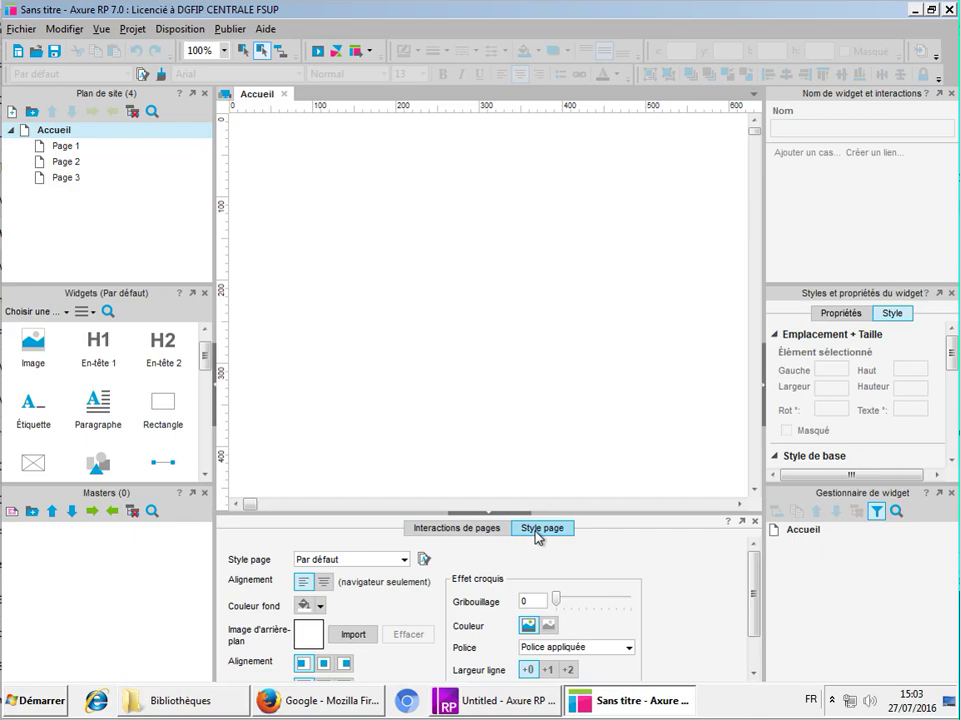
pyautogui.click(488, 528)
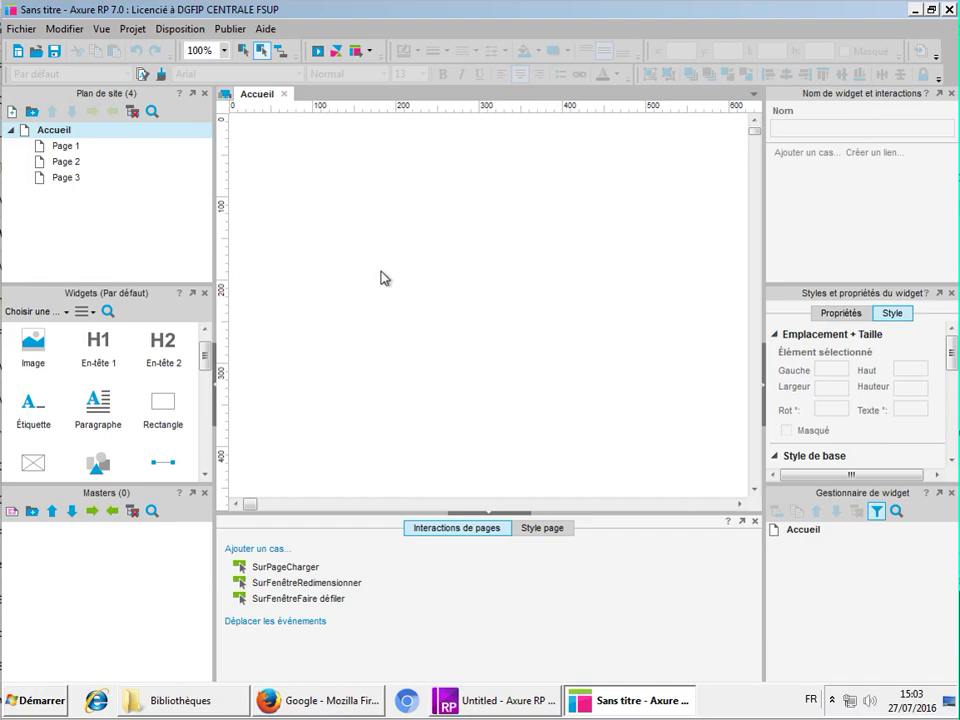
# Lay out an En-tête 1 heading, a rectangle reduced in height and a paragraph in one column at x 43 on the Accueil page
pyautogui.moveTo(98, 355); pyautogui.dragTo(270, 152)
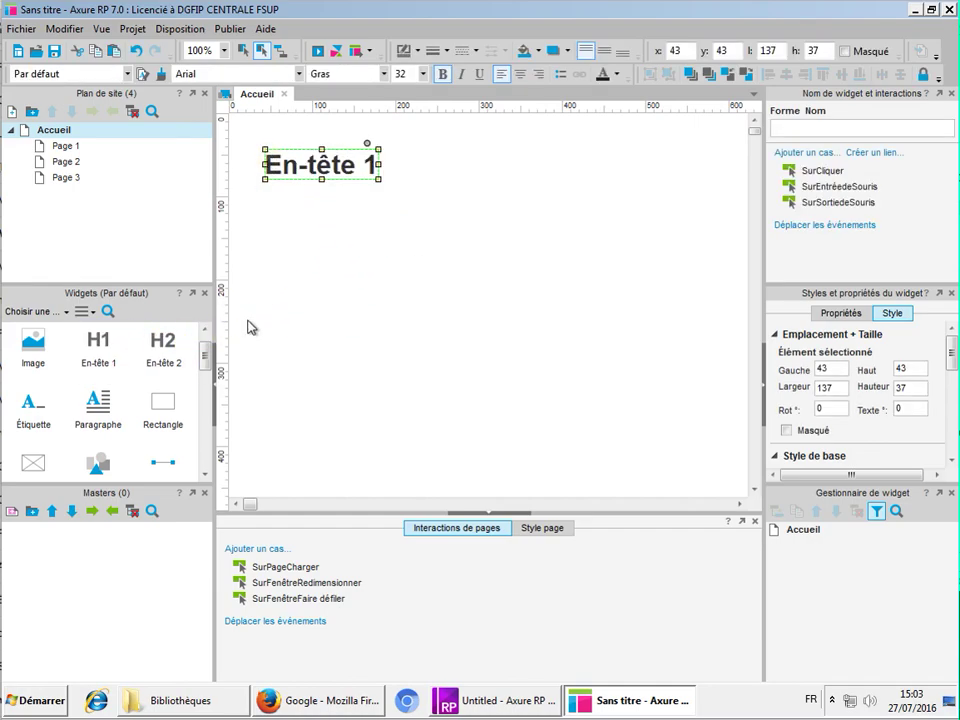
pyautogui.moveTo(165, 399); pyautogui.dragTo(262, 204)
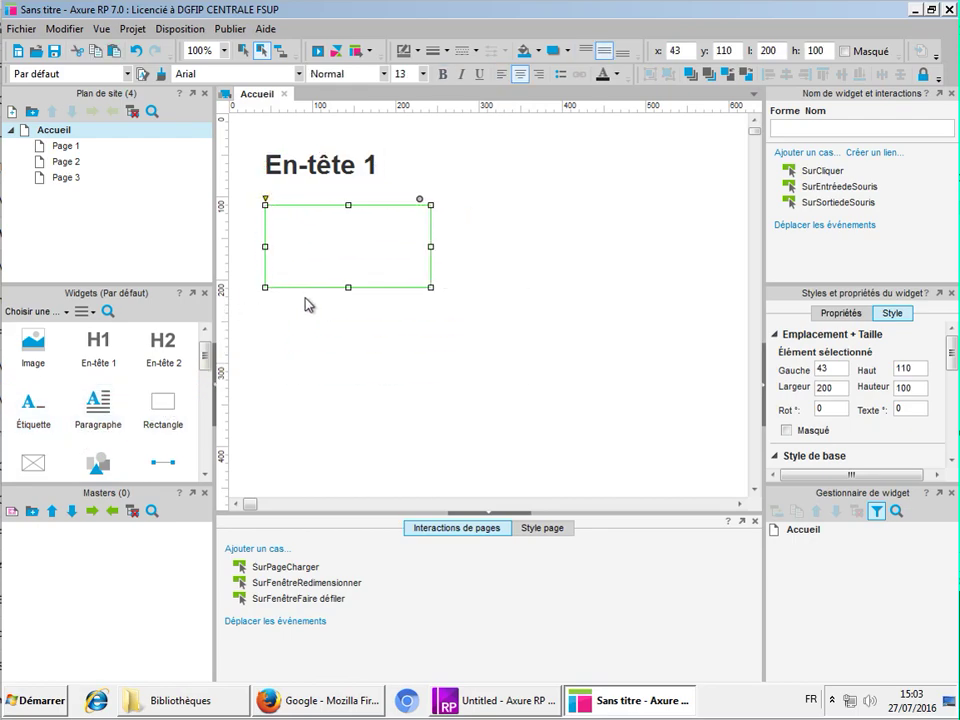
pyautogui.moveTo(347, 286); pyautogui.dragTo(348, 237)
pyautogui.moveTo(90, 415); pyautogui.dragTo(266, 272)
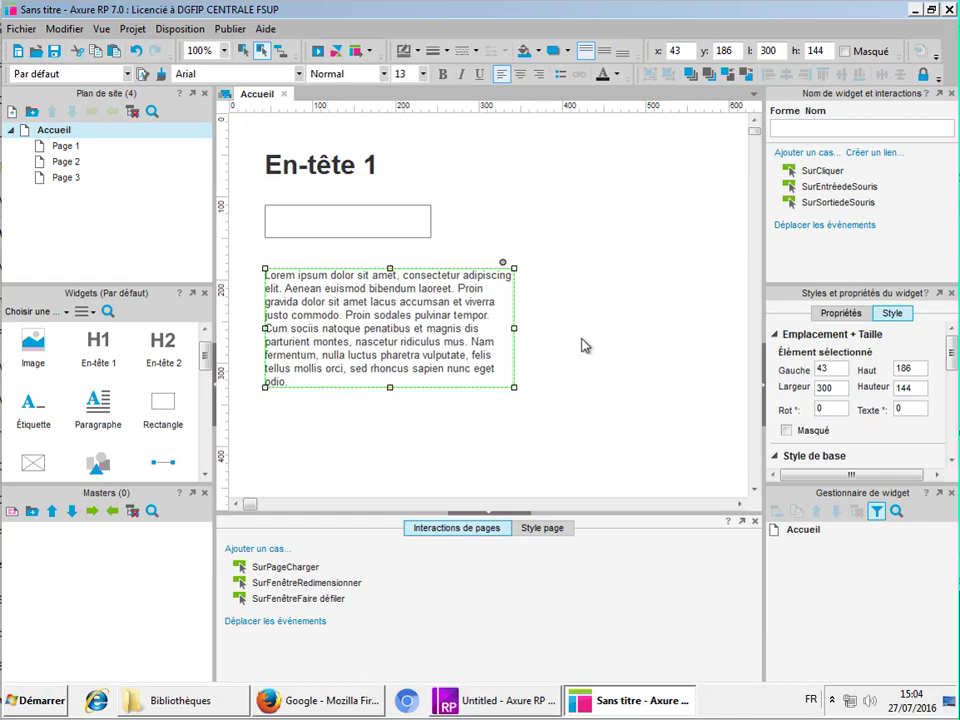
# Collapse and restore the widget properties panes and the page interactions pane in turn
pyautogui.click(766, 370)
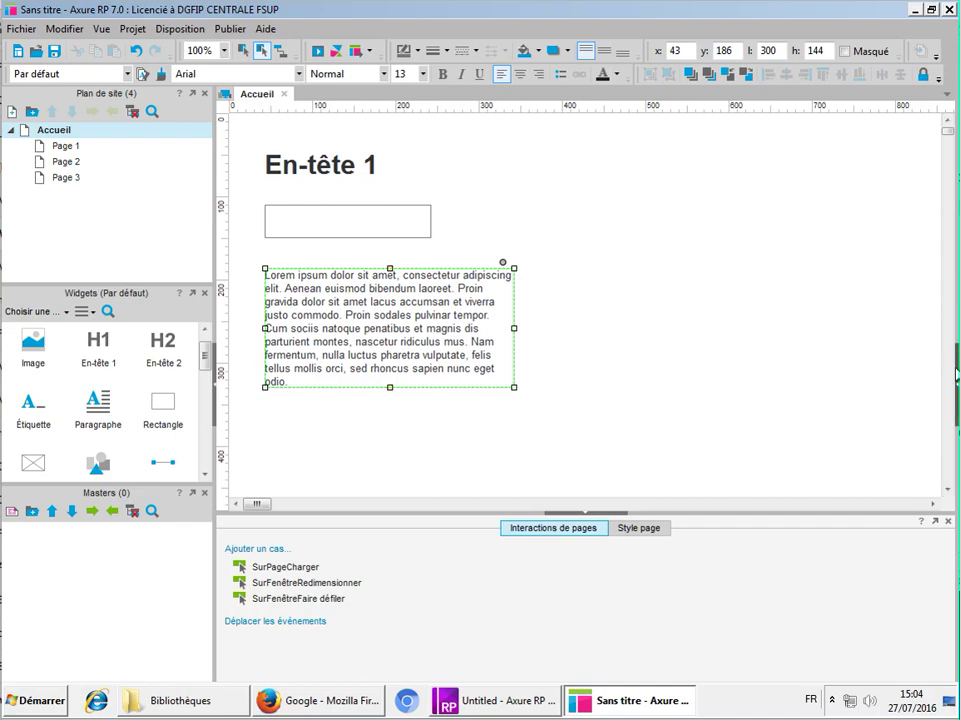
pyautogui.click(956, 376)
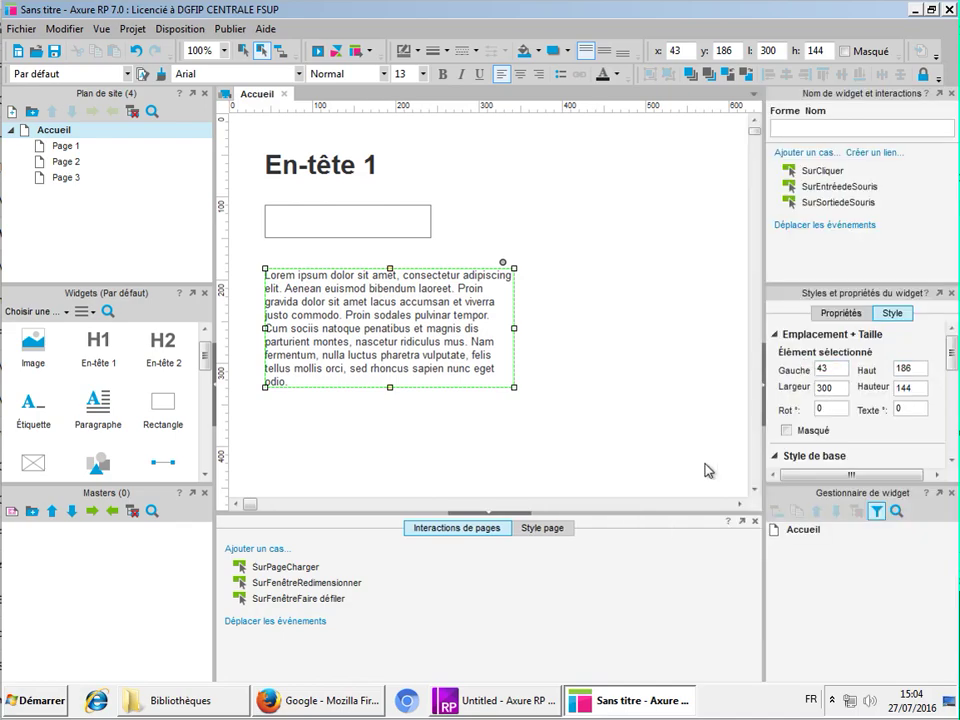
pyautogui.click(513, 514)
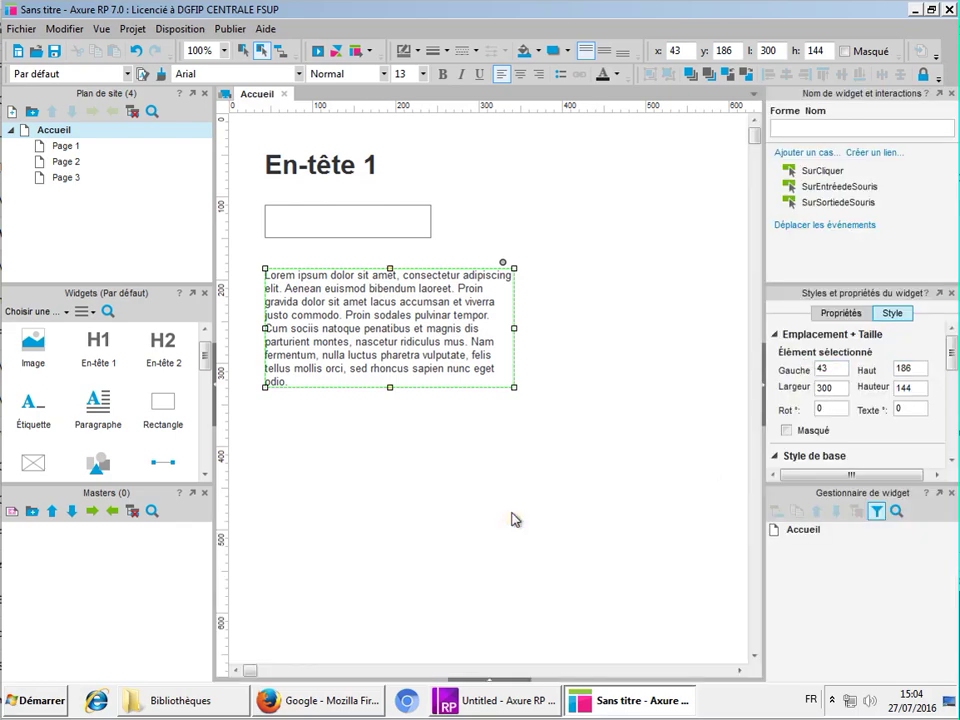
pyautogui.click(505, 681)
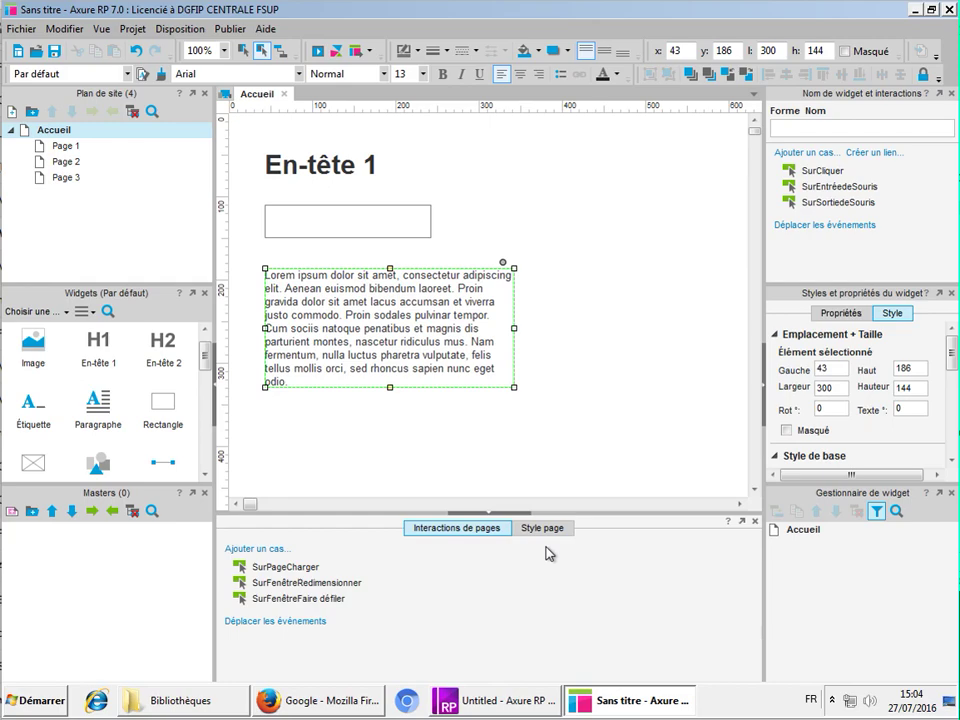
# Switch to Axure RP 8 and place a Heading 1 widget on the Home page at about x 48, y 61
pyautogui.hotkey('alt', 'Tab')
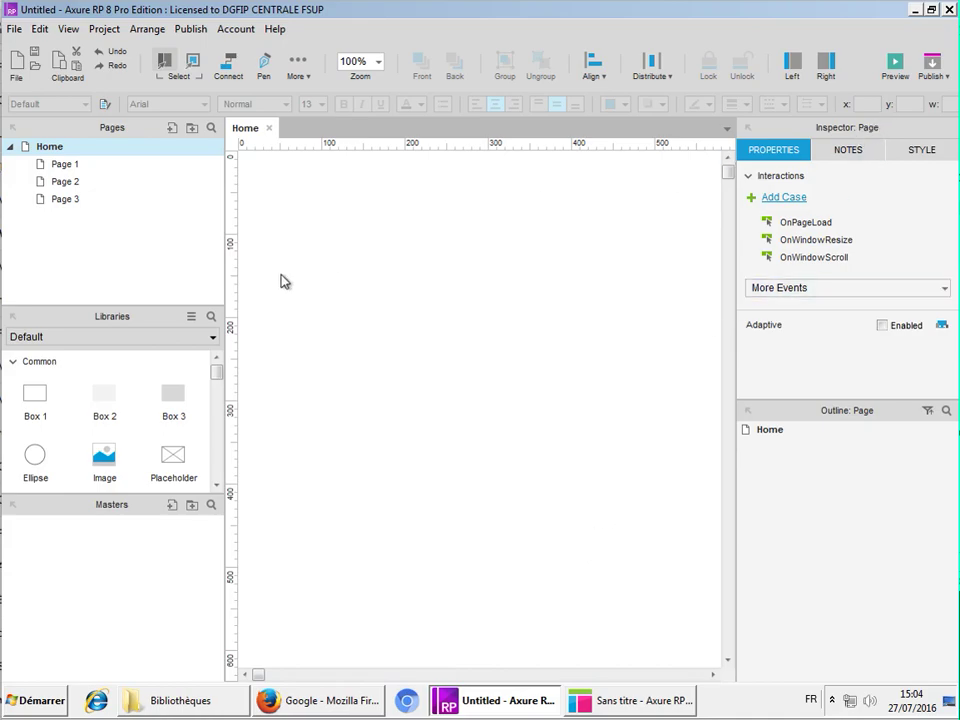
pyautogui.click(218, 369)
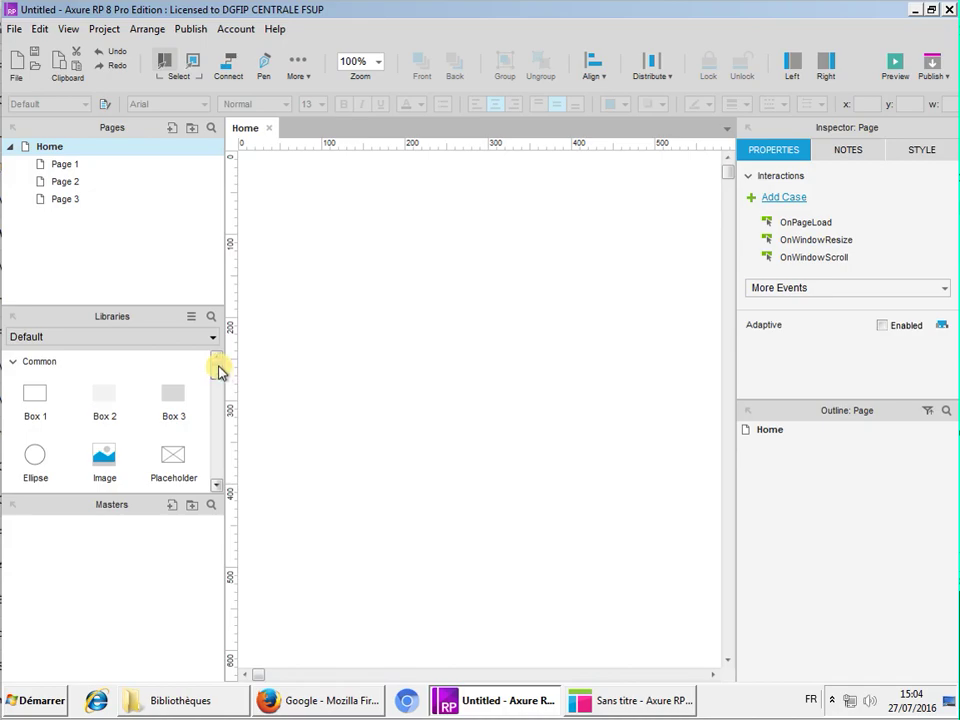
pyautogui.moveTo(218, 369); pyautogui.dragTo(220, 392)
pyautogui.moveTo(33, 444); pyautogui.dragTo(280, 207)
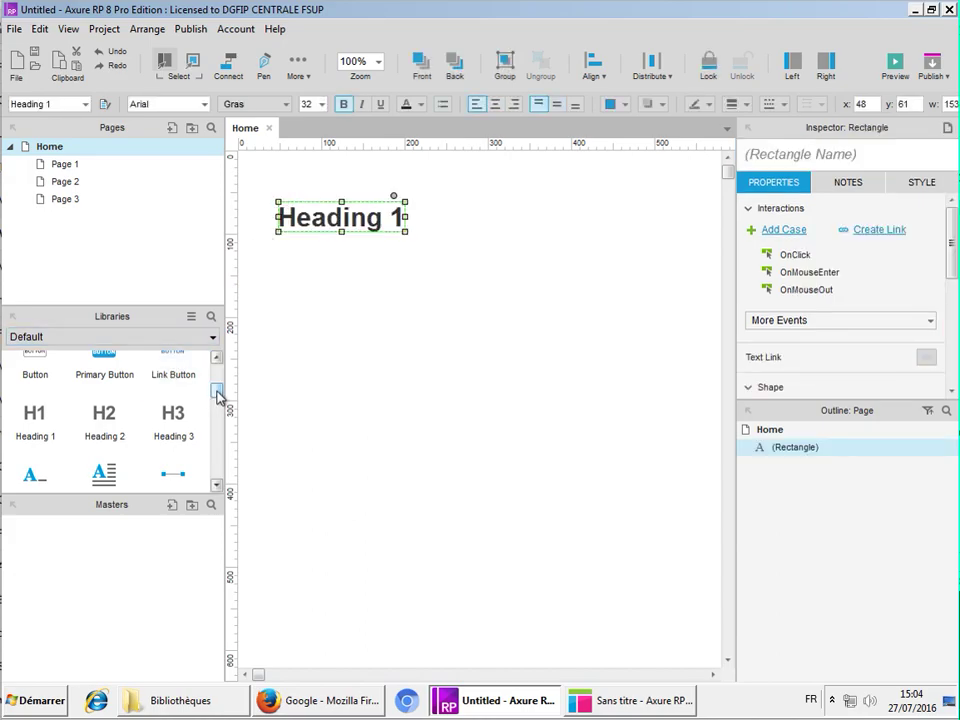
# Place a Box 1 widget below the heading at x 48, y 127 and reduce its height to a narrow band
pyautogui.moveTo(218, 395); pyautogui.dragTo(216, 375)
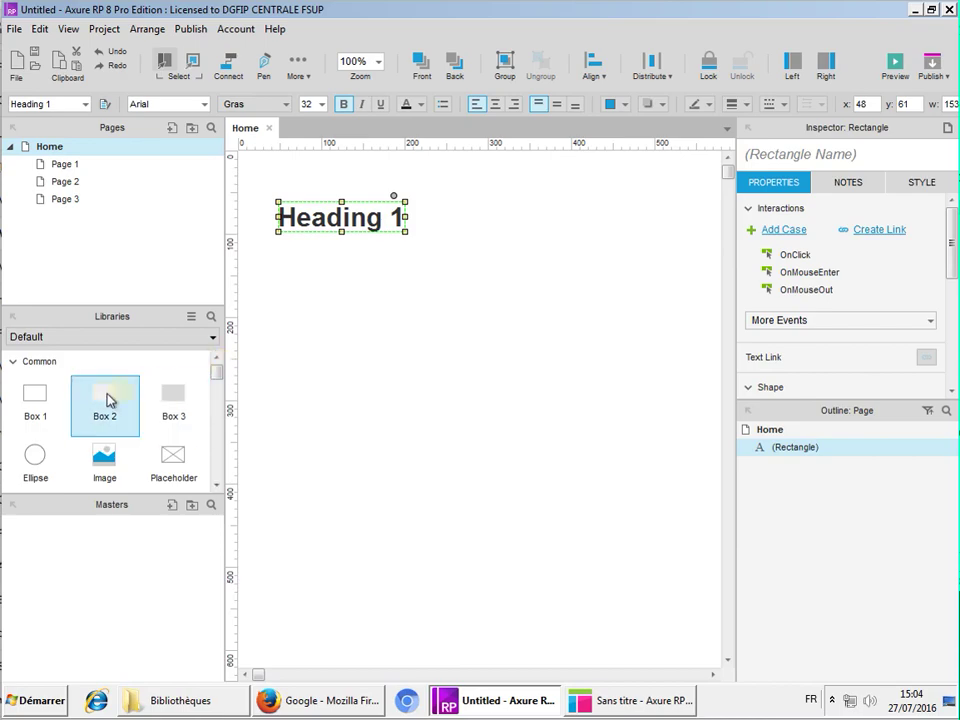
pyautogui.moveTo(42, 403); pyautogui.dragTo(312, 286)
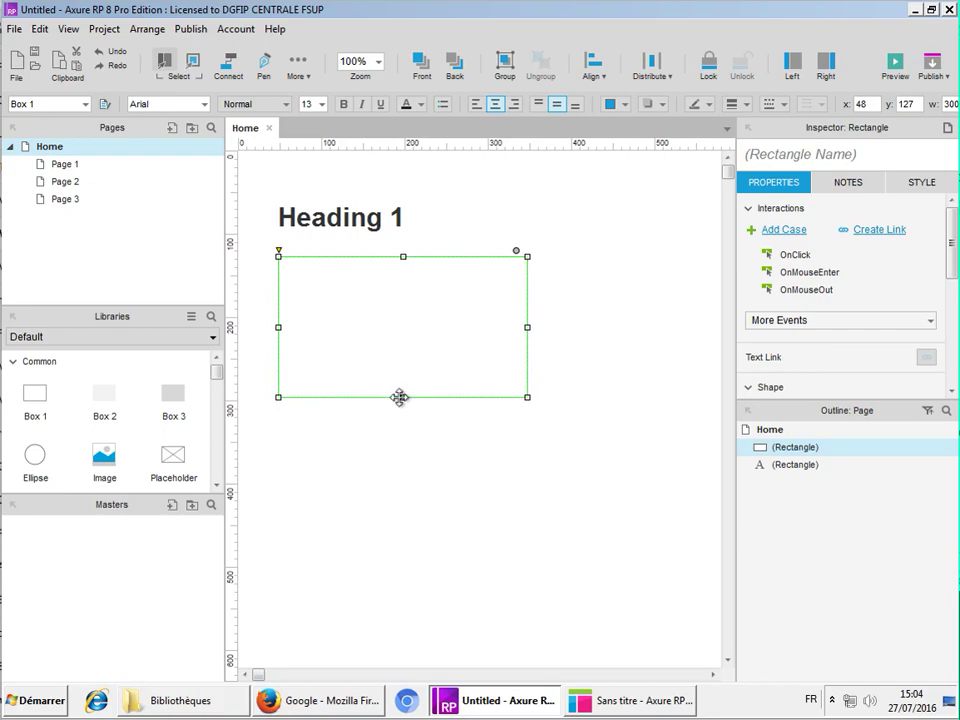
pyautogui.moveTo(401, 396); pyautogui.dragTo(405, 299)
# Place a Paragraph widget below the box, aligned with it at x 48, y 206
pyautogui.scroll(-1, 113, 432)
pyautogui.scroll(-3, 113, 432)
pyautogui.moveTo(107, 470); pyautogui.dragTo(281, 328)
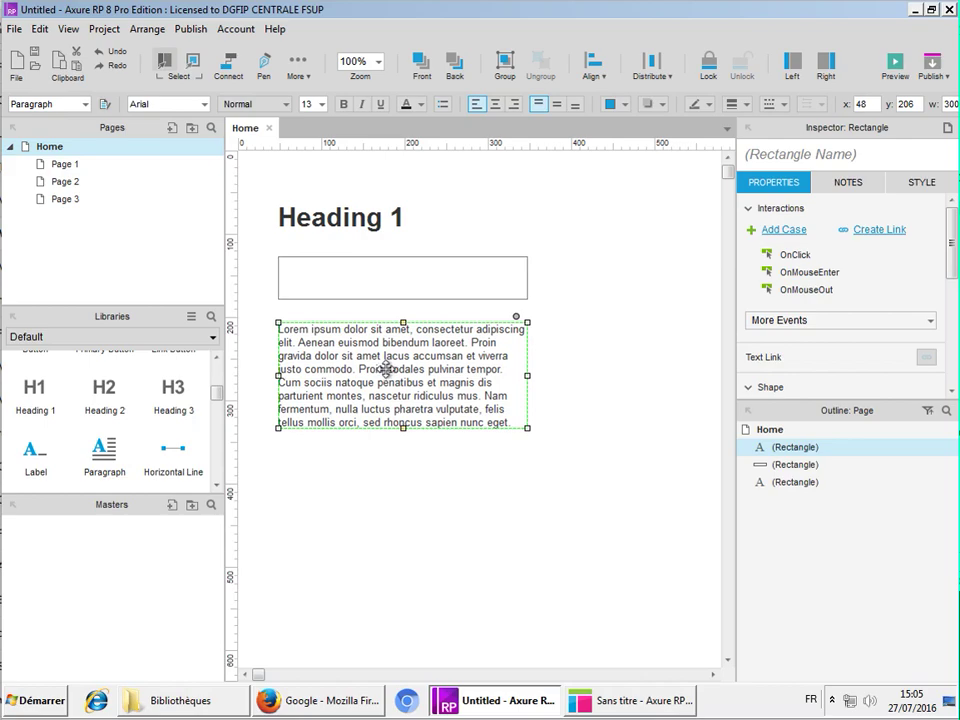
# Examine how the Inspector alternates between the Home page's properties and those of the selected paragraph
pyautogui.click(621, 323)
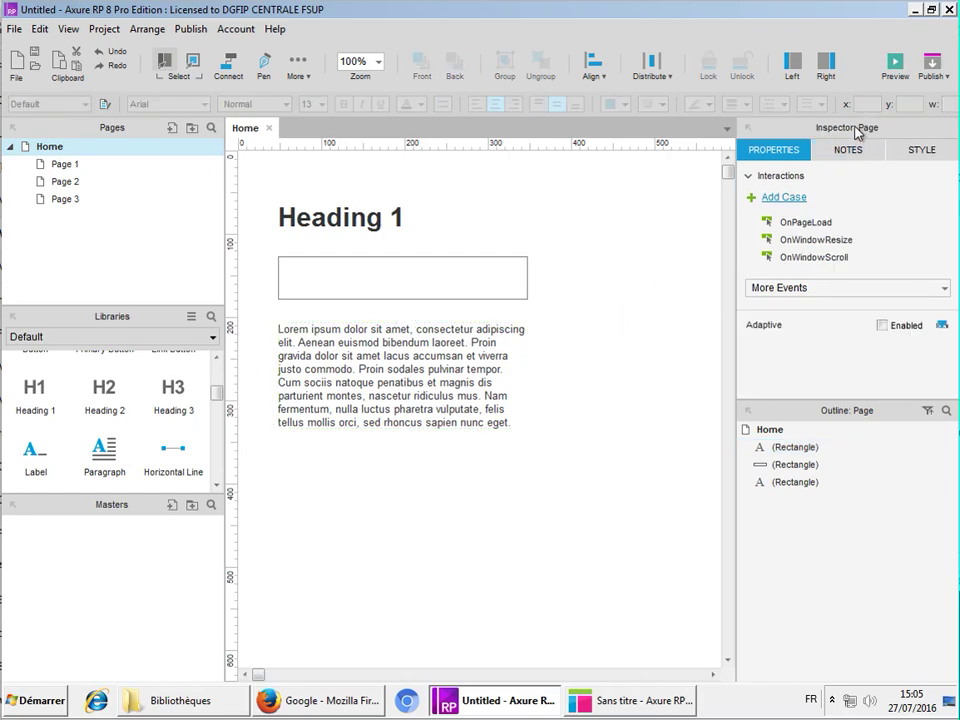
pyautogui.click(420, 355)
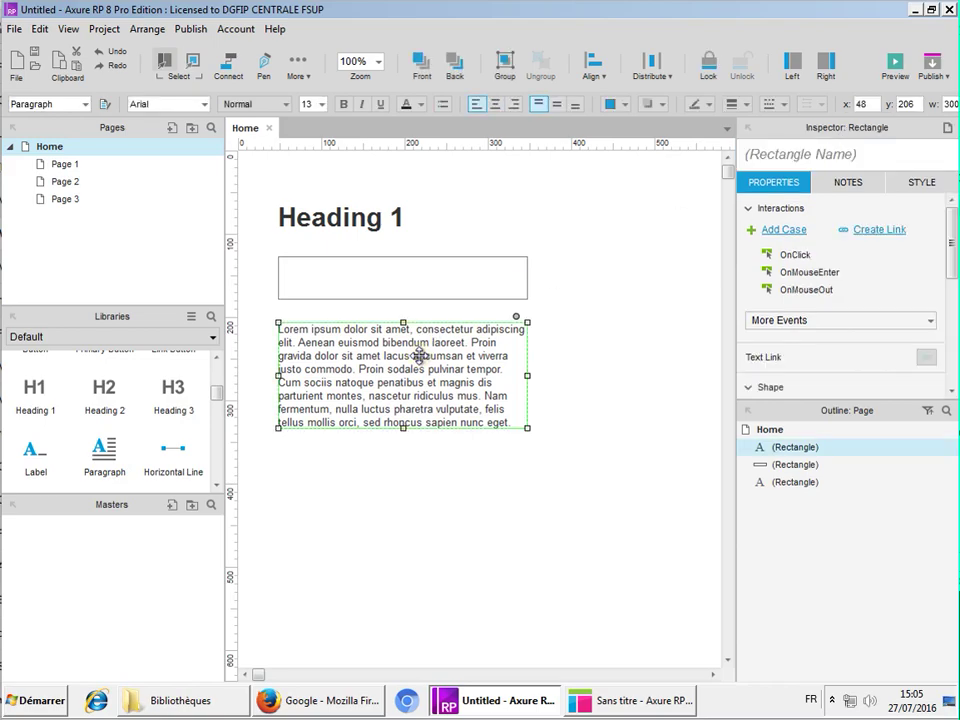
pyautogui.click(948, 129)
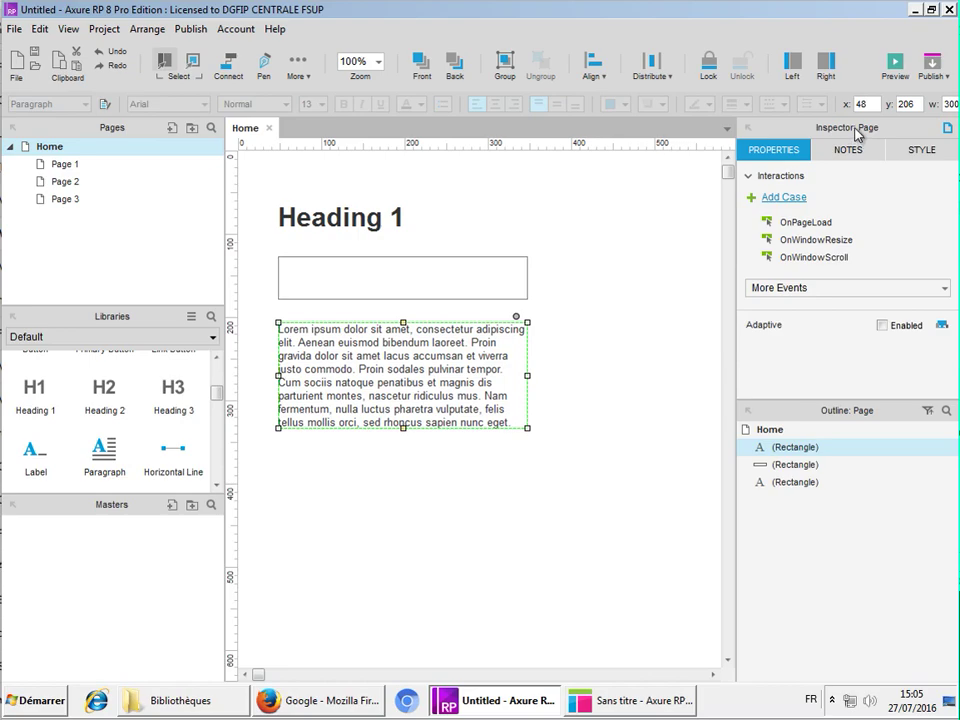
pyautogui.click(948, 129)
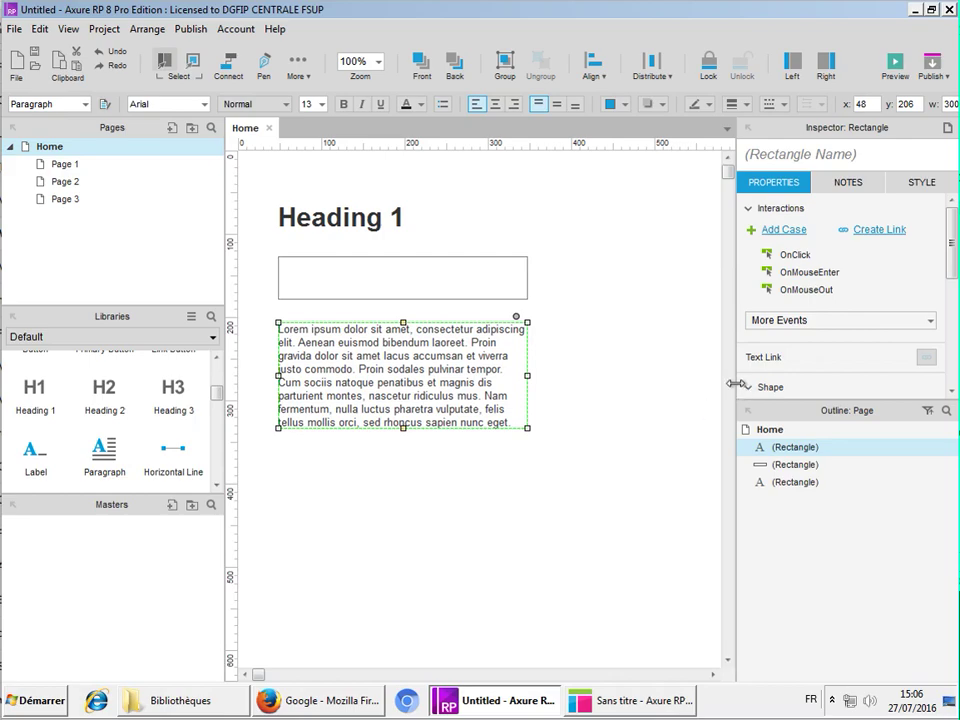
# Hide the panes on both sides of the canvas to enlarge the design area
pyautogui.click(825, 63)
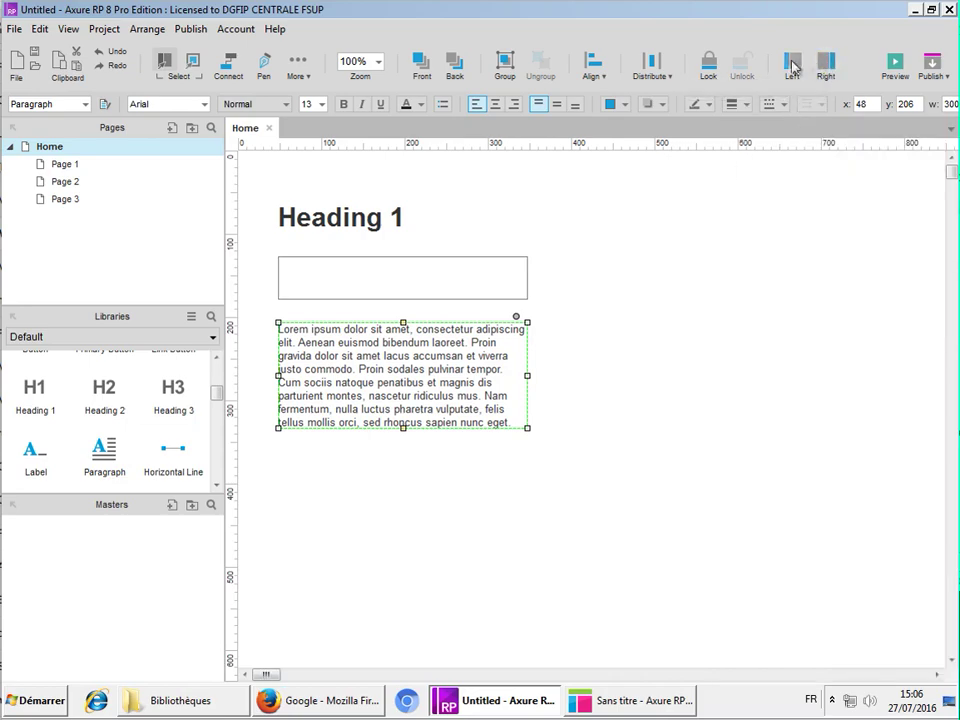
pyautogui.click(792, 65)
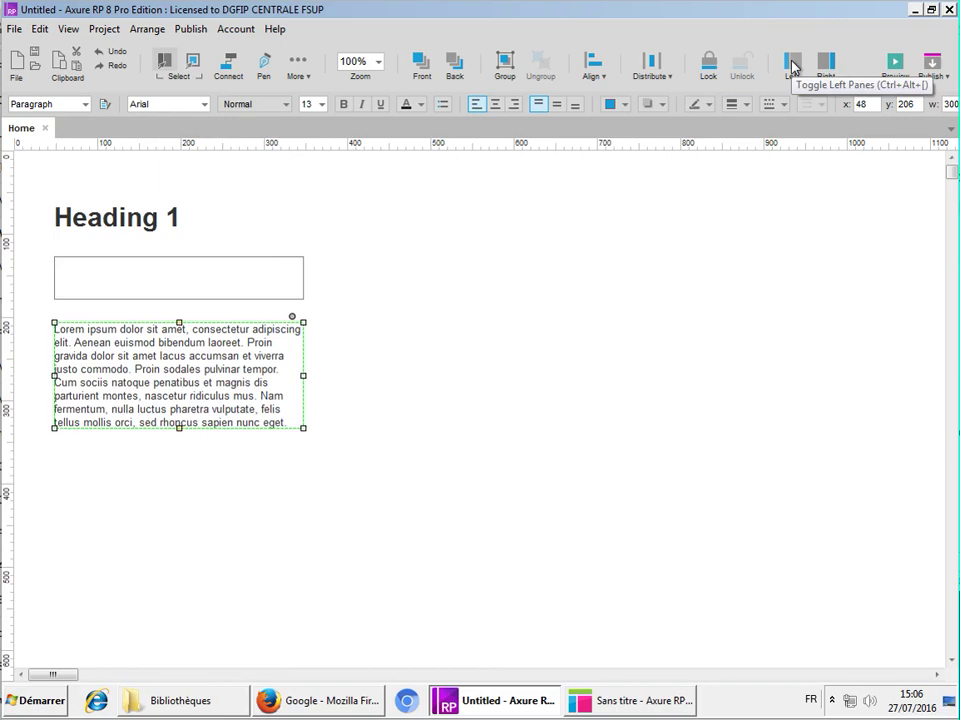